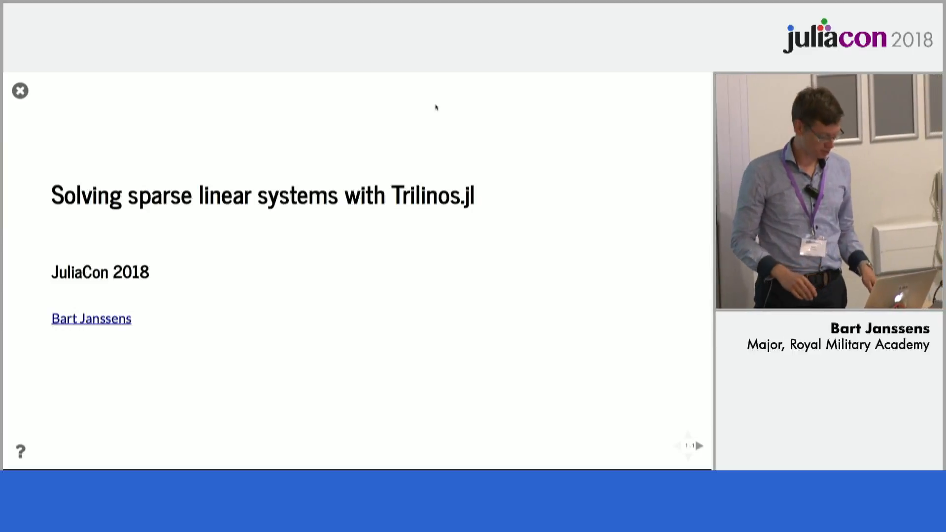
Advance from the Trilinos overview to the Example problem slide
key("Right")
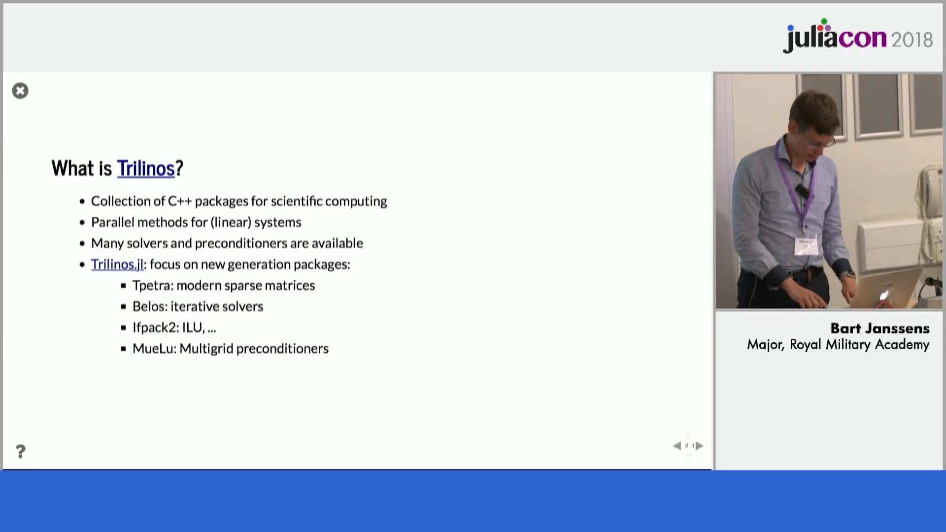
Step through Example problem and Solution on a grid to the Laplace stencil slide
key("Right")
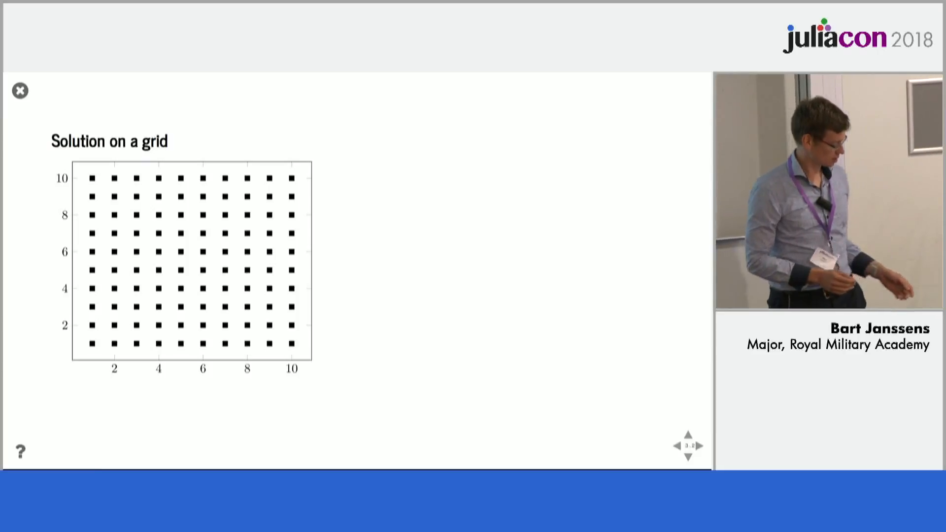
key("space")
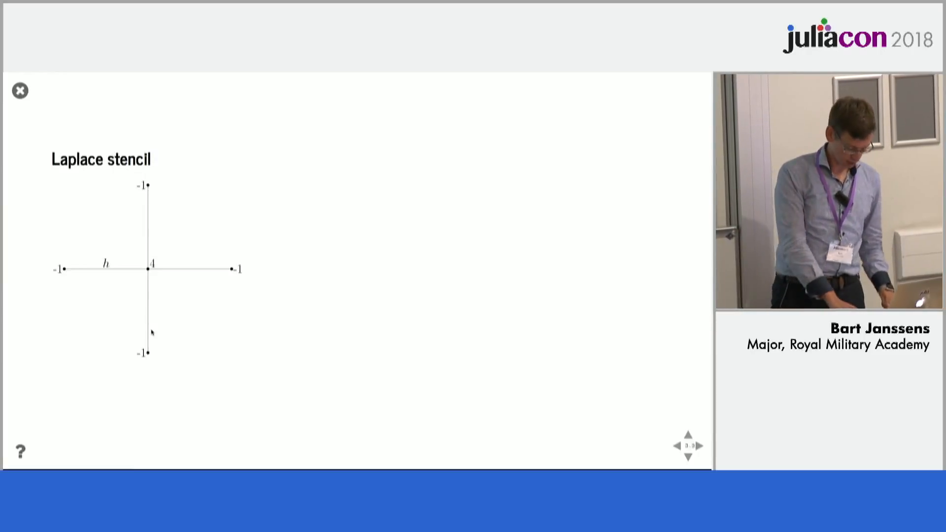
Advance from the Laplace stencil to the Matrix structure slide with the 9×9 matrix
key("Right")
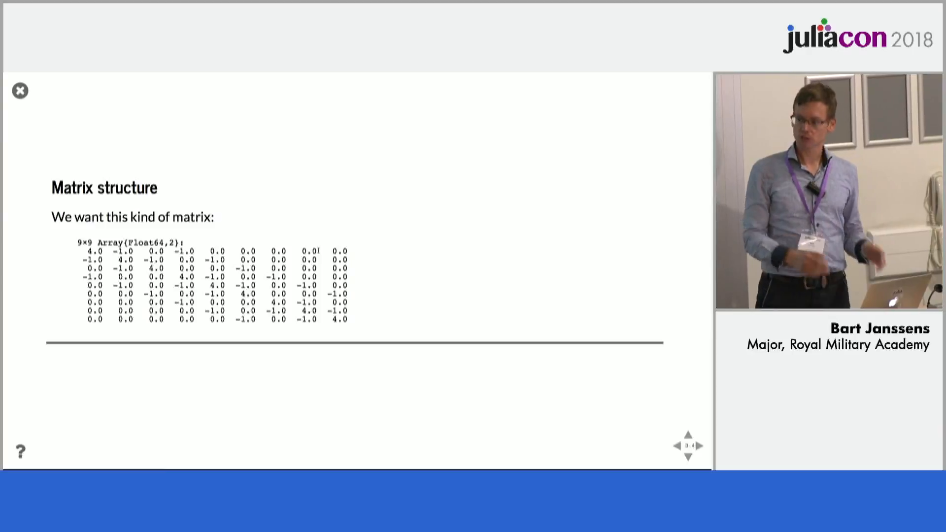
Step through Parallel structure and boundary conditions to the Grid structure slide
key("Right")
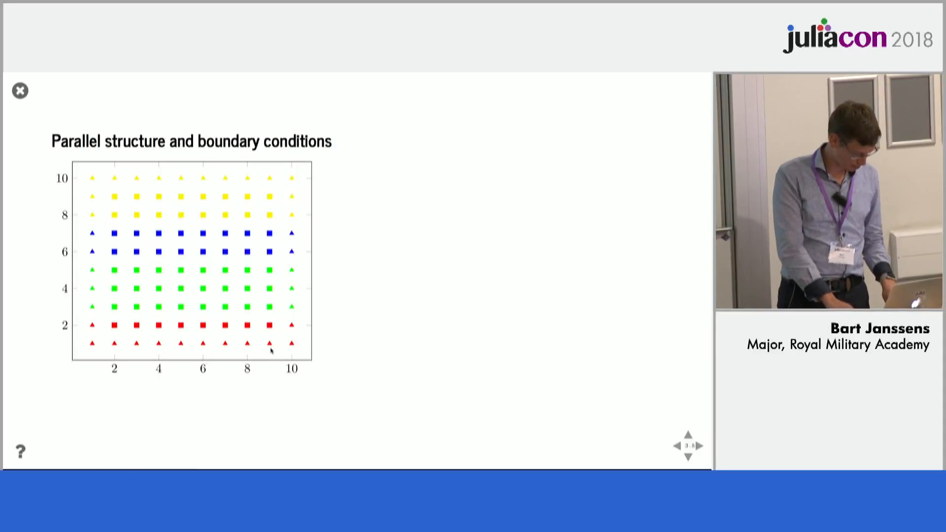
key("space")
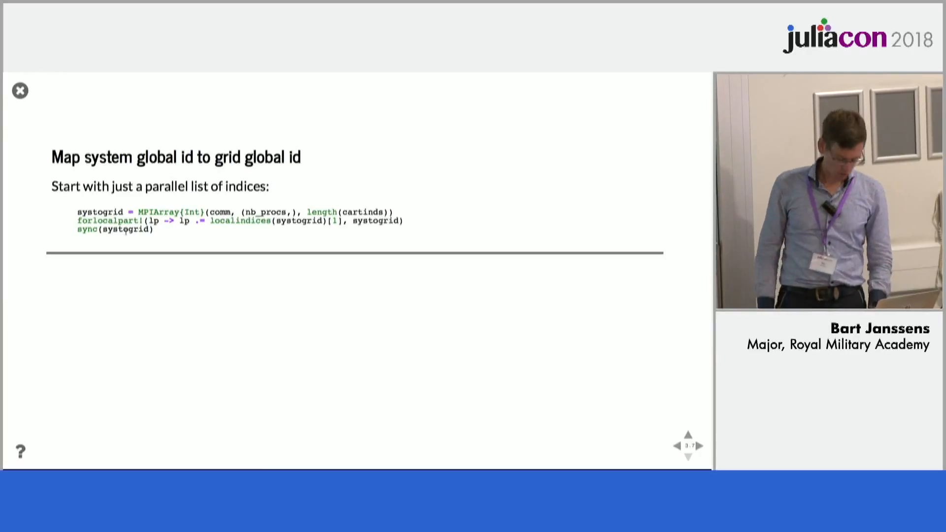
Reveal the 4-core results, then advance to the Filter out the boundary slide
key("space")
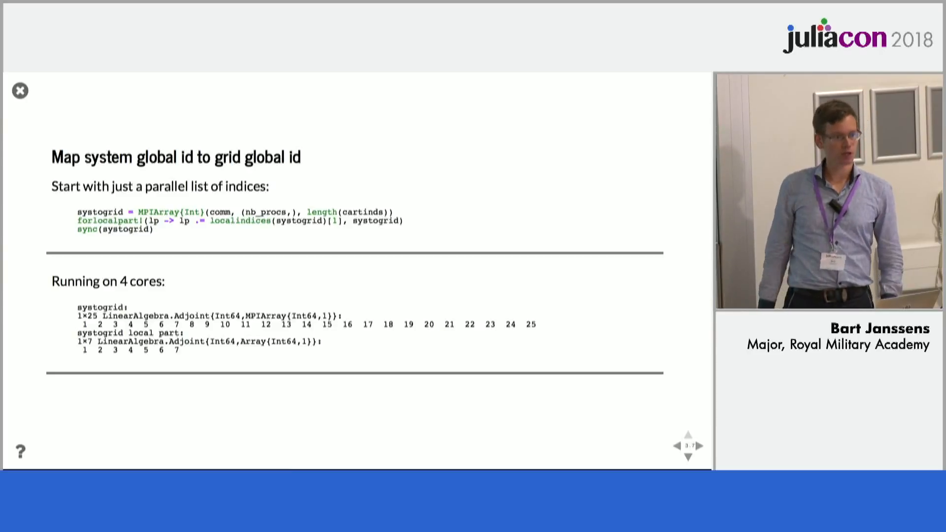
key("space")
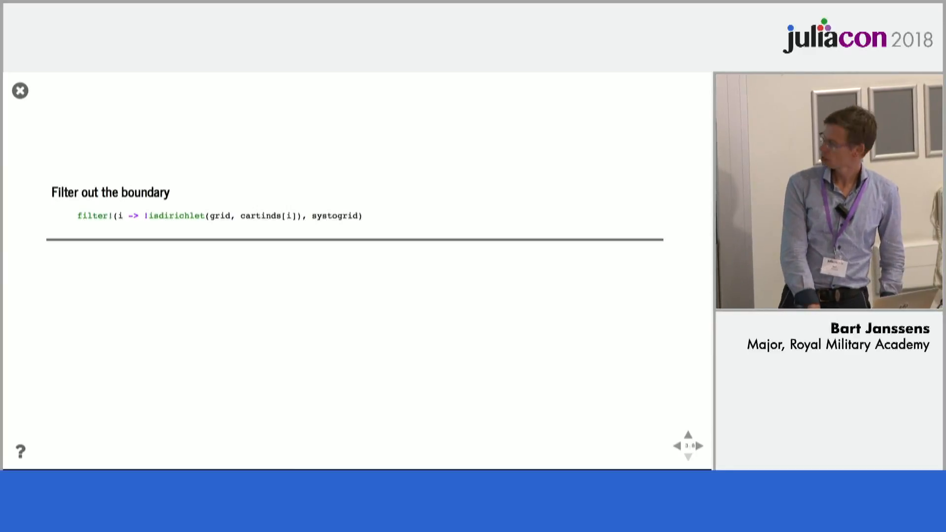
Reveal the filtered systogrid output, then advance through Redistribute toward the grid-to-system mapping
key("space")
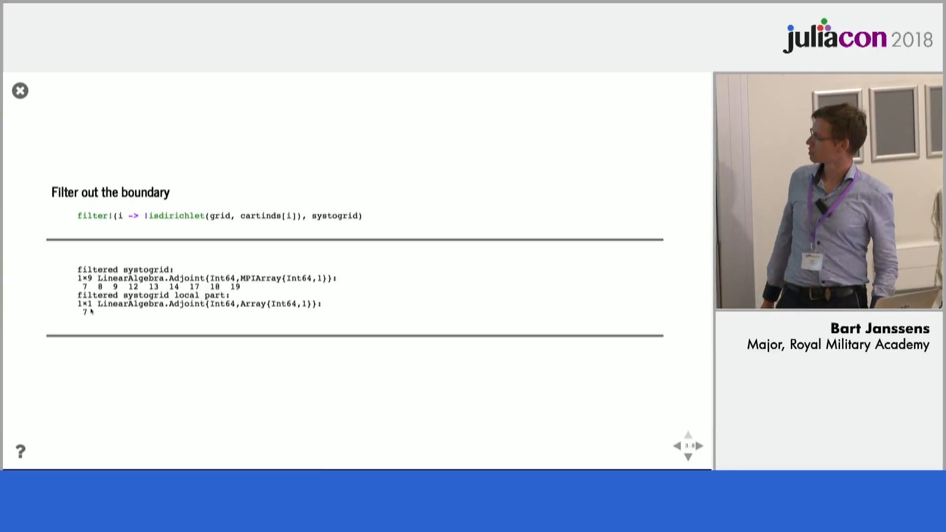
key("space")
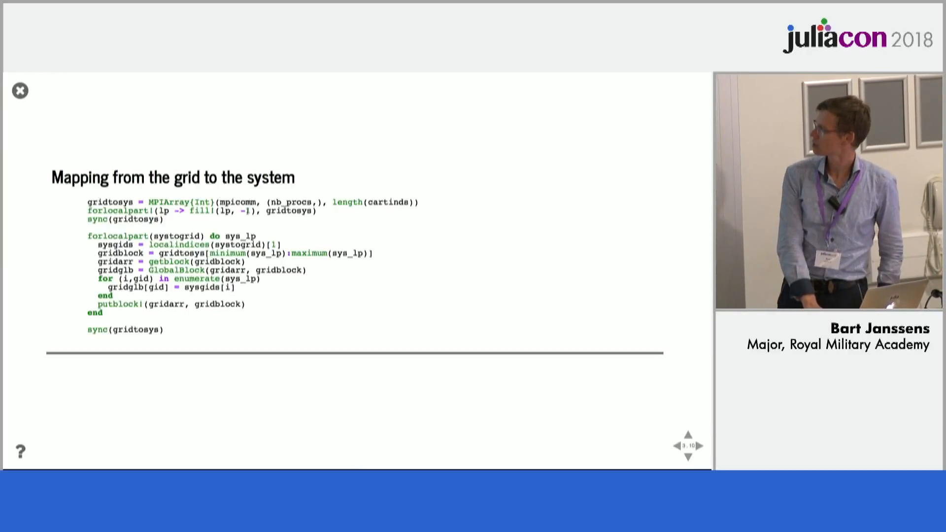
Reveal the gridtosys output arrays, then advance to the Build the matrix graph slide
key("Right")
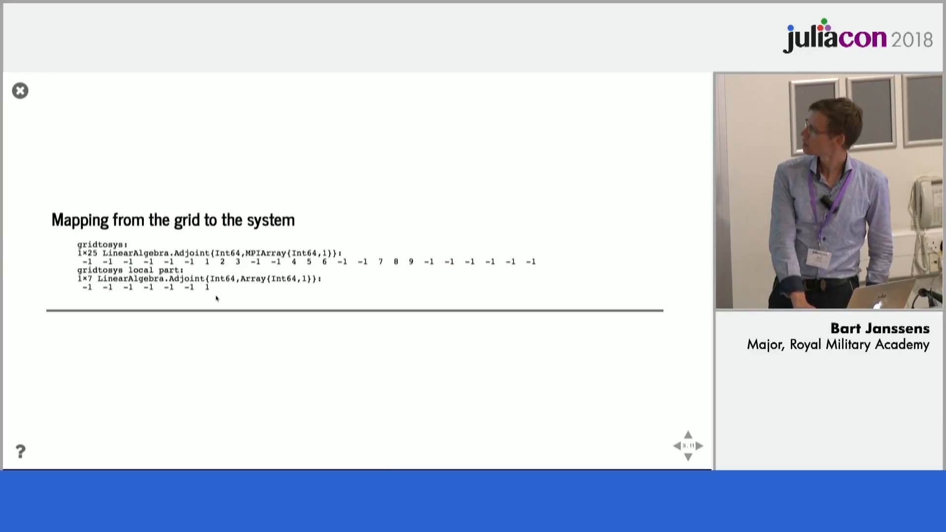
key("space")
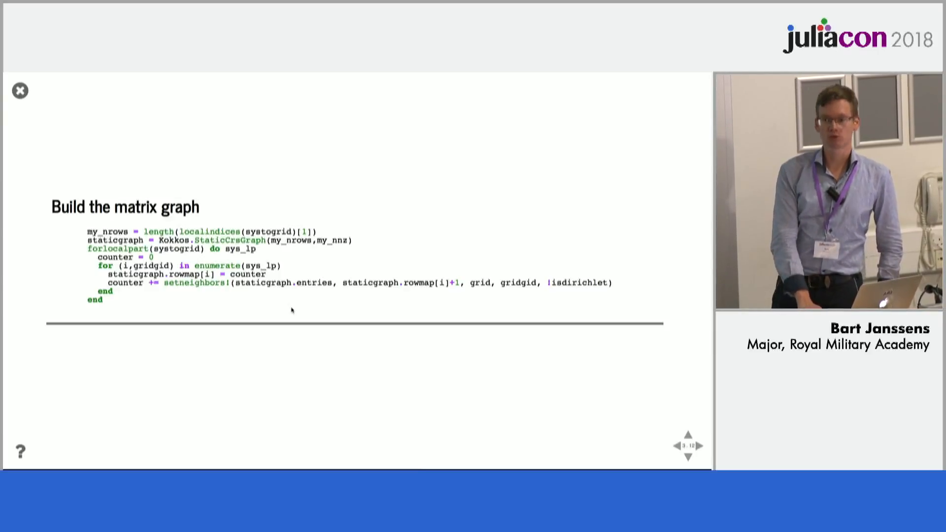
scroll(291, 310, "down", 3)
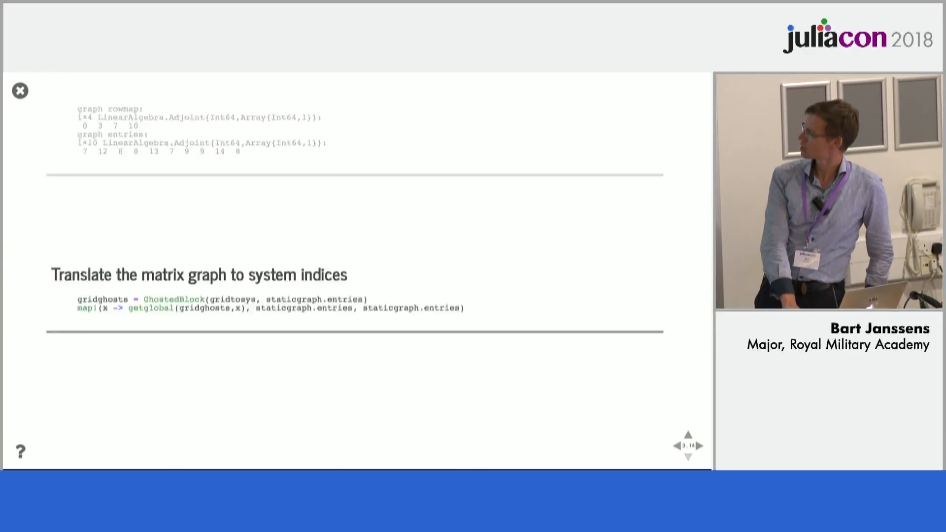
Show the Translate the matrix graph to system indices slide
key("Down")
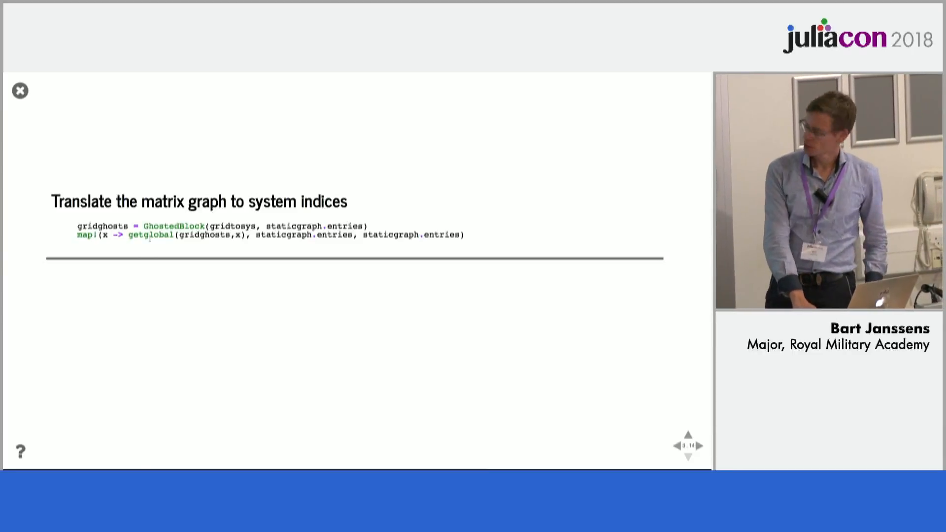
Reveal the next code step and reach the Fill the matrix slide
key("space")
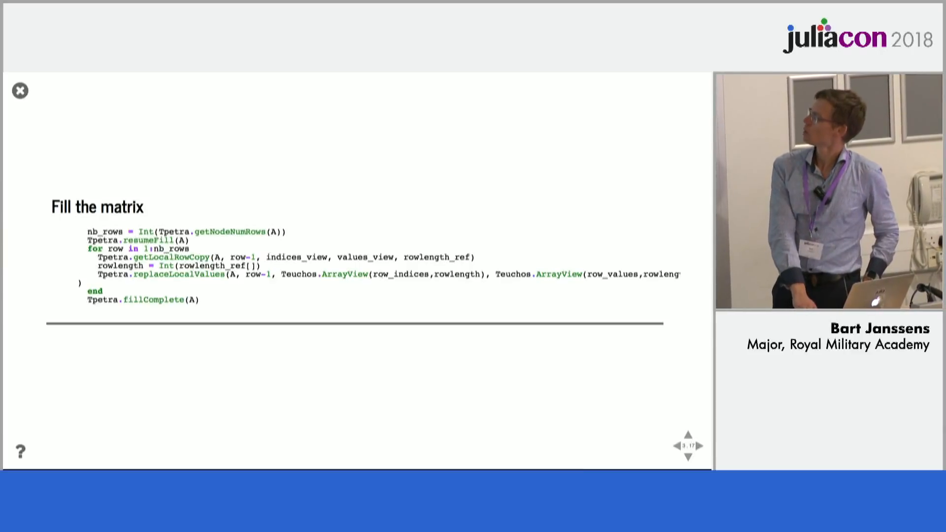
Advance to the Solve the system slide with the CG solver code
key("space")
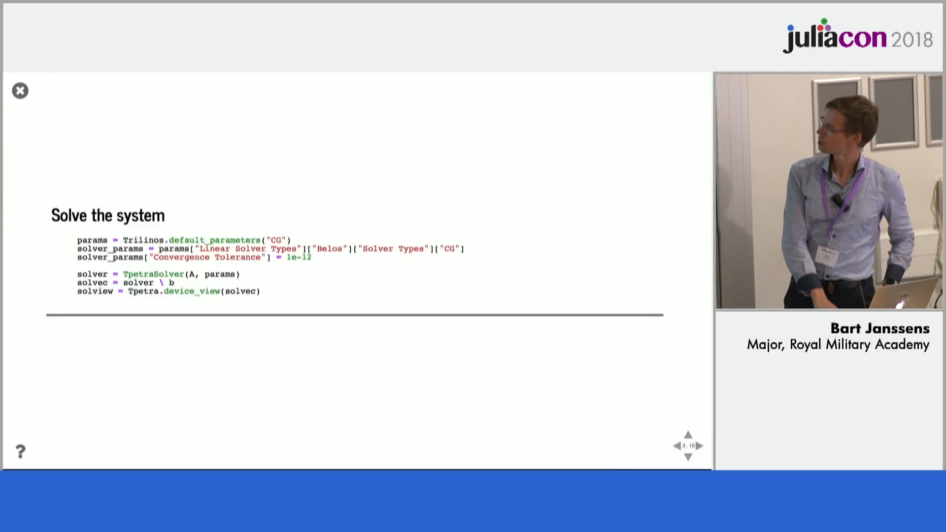
Show the heatmap plot slide, briefly revisit 'Solve the system', then land on the 1000×1000 timing table
key("space")
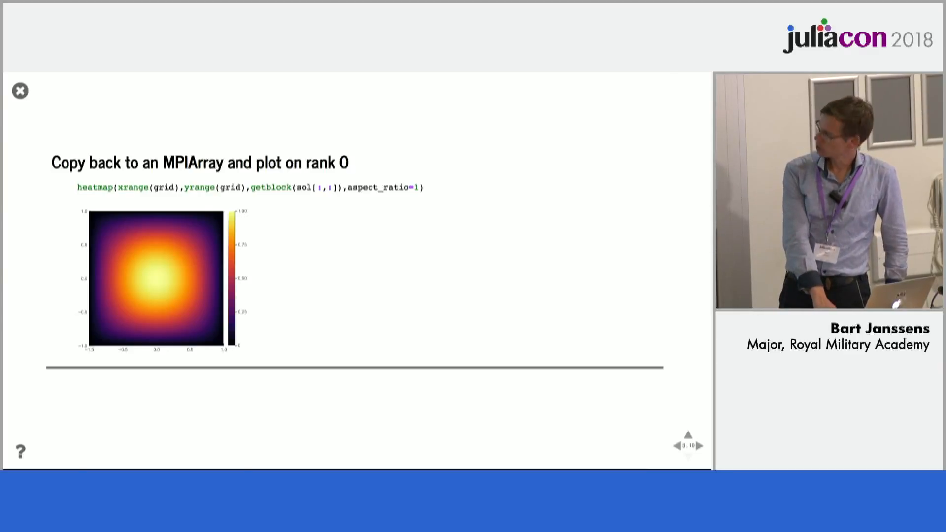
key("Up")
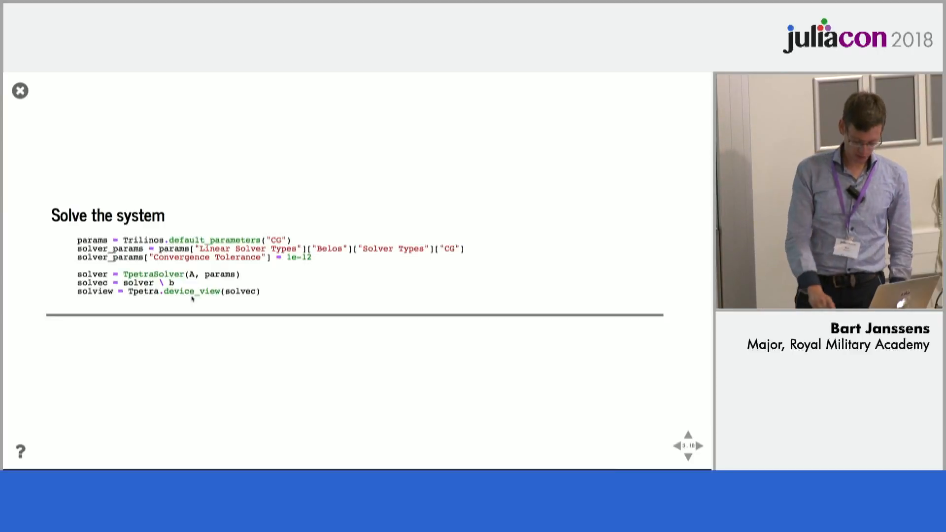
key("Down")
key("Right")
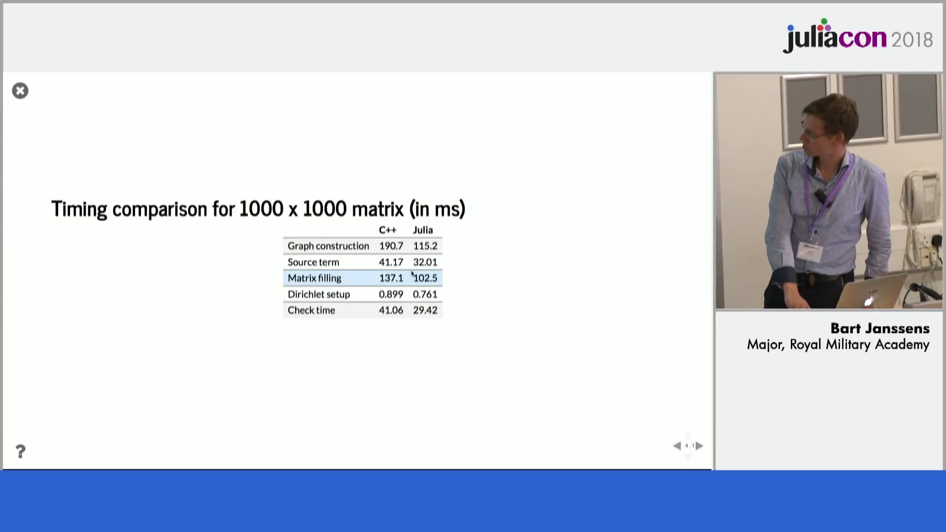
Advance one slide to the 'Todo' list beginning with releasing Trilinos.jl
key("Right")
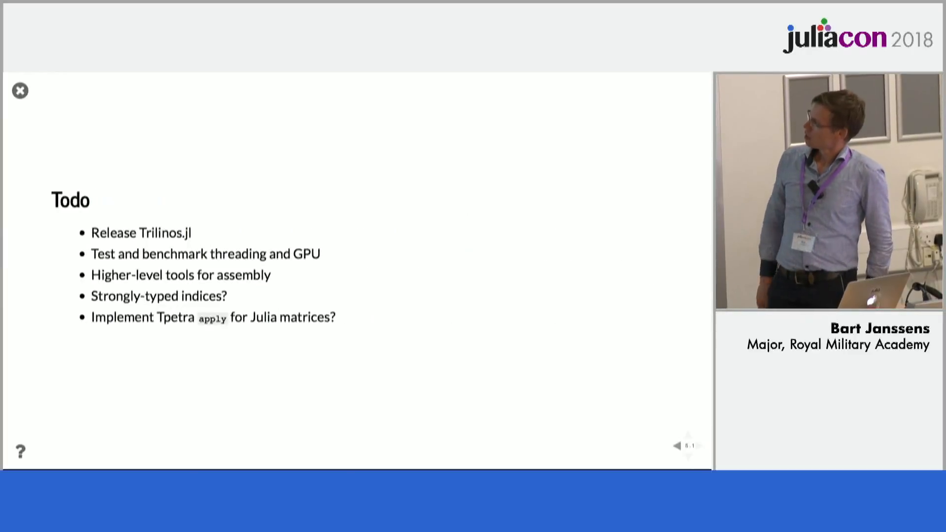